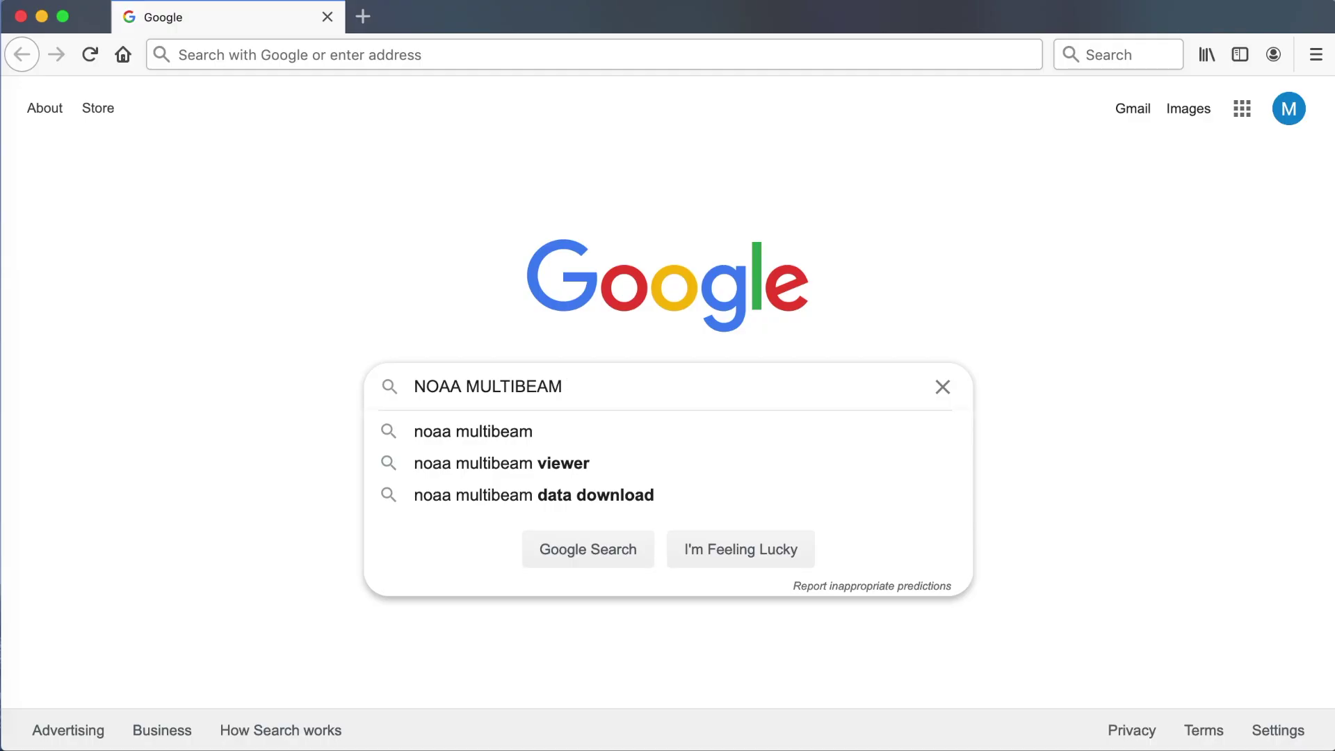
# Search Google for 'NOAA MULTIBEAM' and open the 'Multibeam Bathymetric Data | NCEI' result.
pyautogui.press('Return')
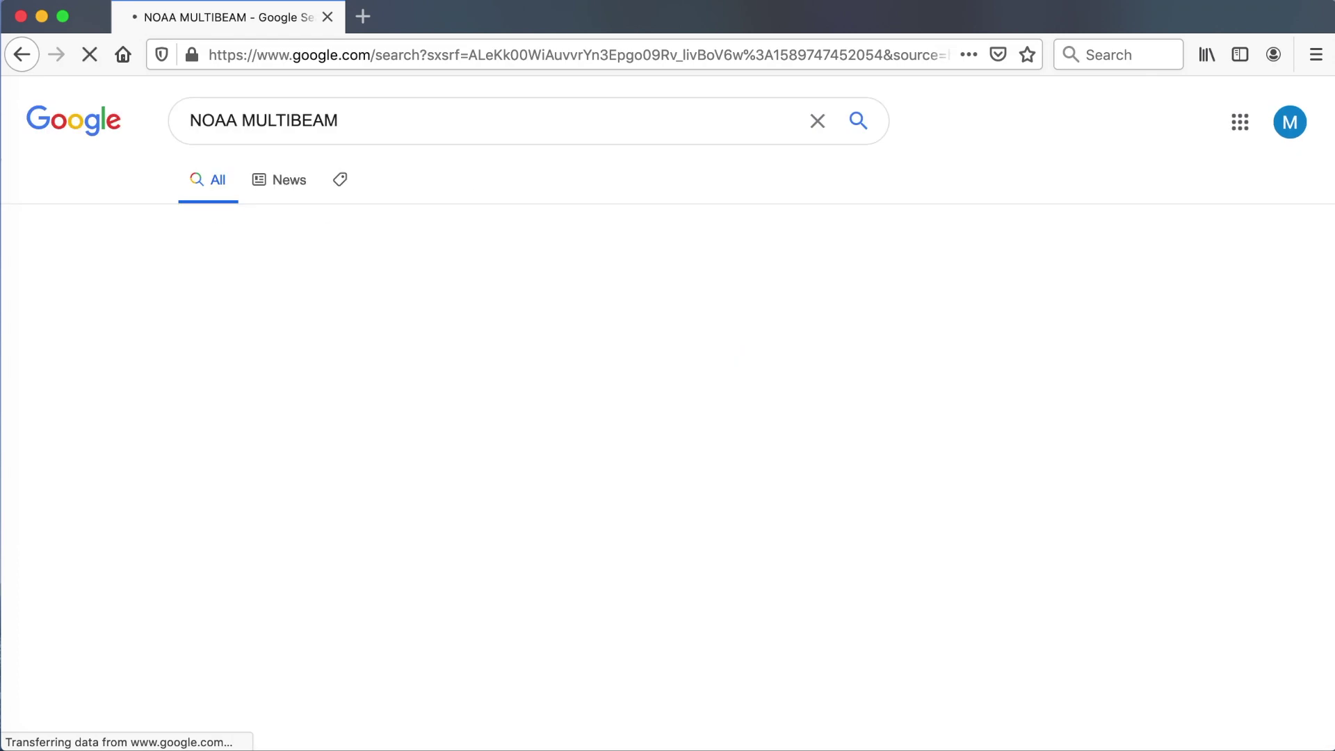
pyautogui.click(535, 269)
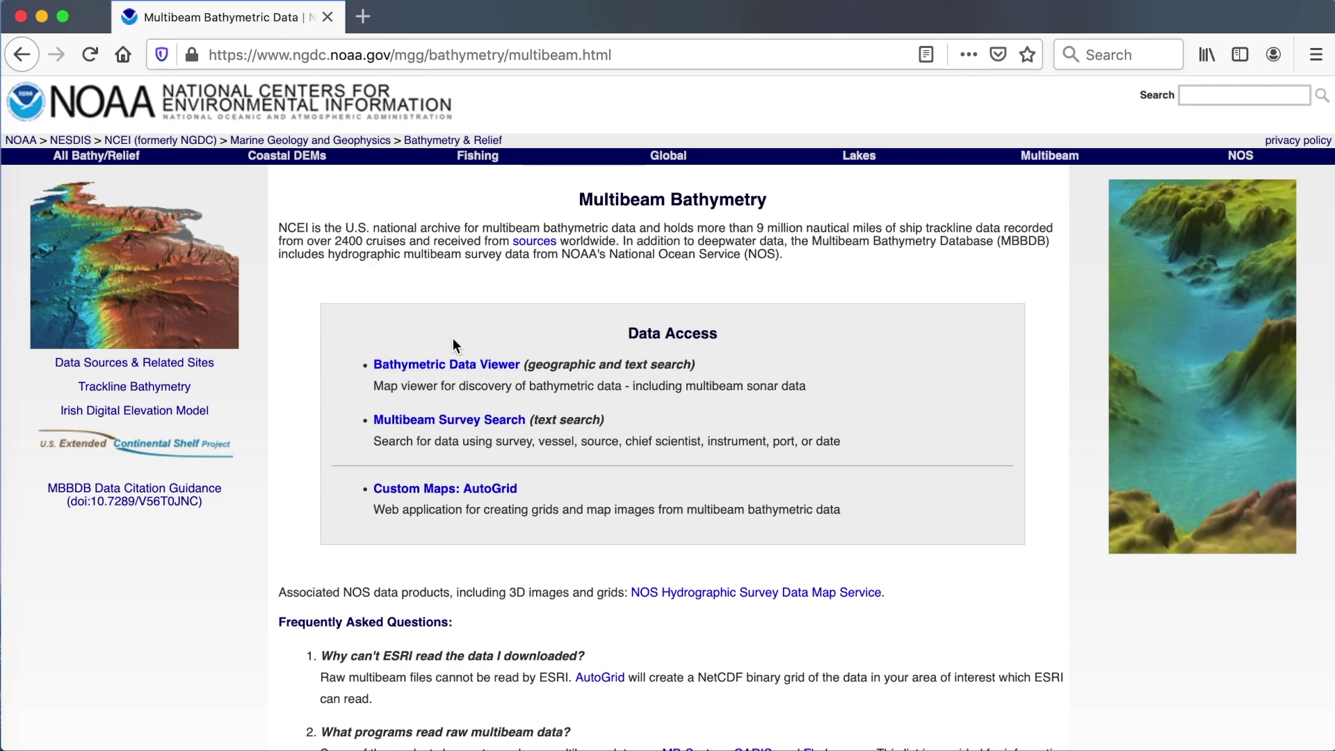
# Open the Bathymetric Data Viewer from the Data Access links.
pyautogui.click(463, 366)
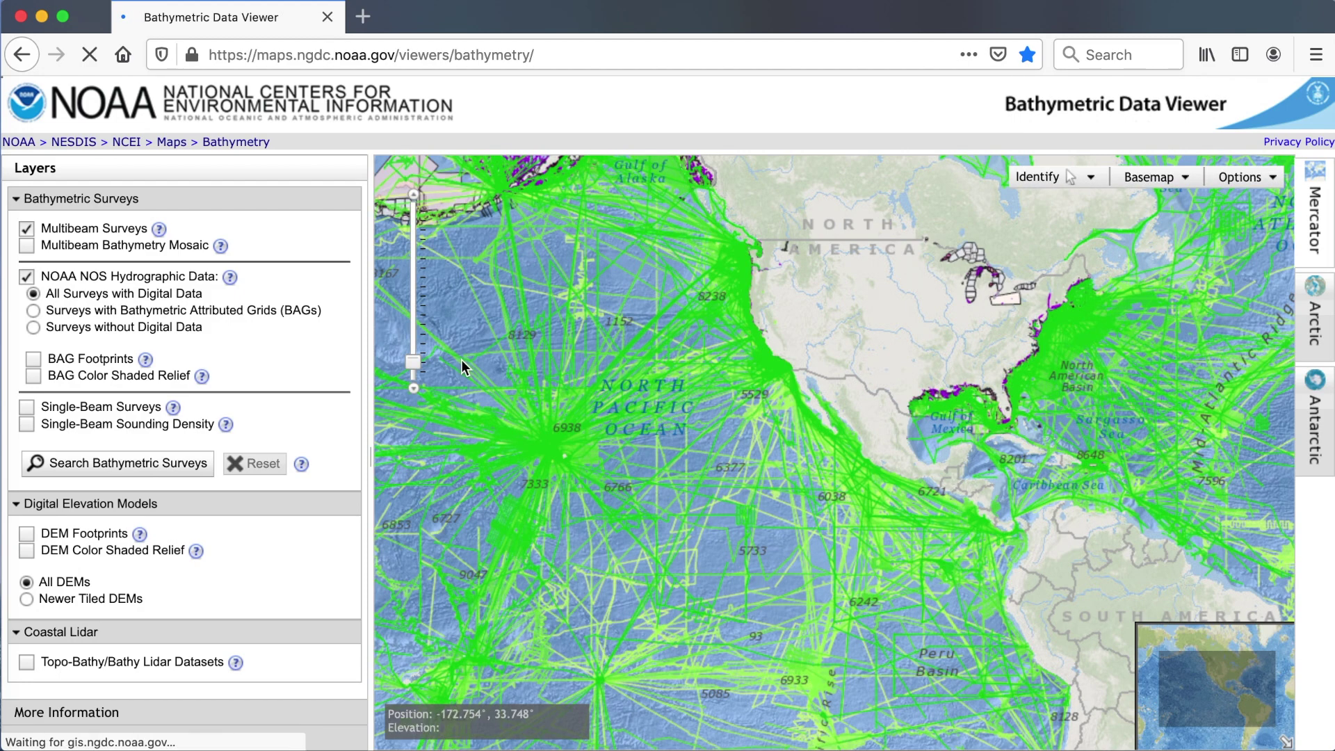
# Hide Multibeam Surveys and NOS Hydrographic Data, and show BAG footprints with color-shaded relief.
pyautogui.click(28, 230)
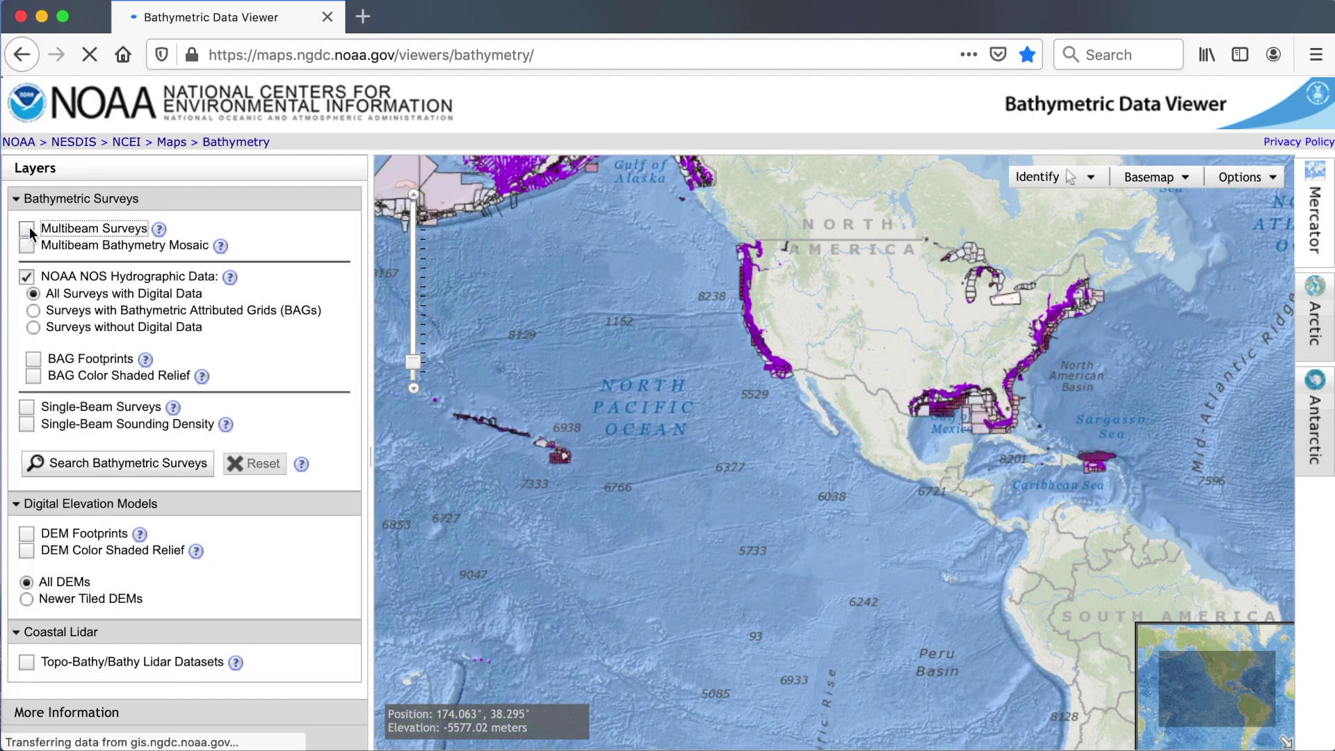
pyautogui.click(27, 278)
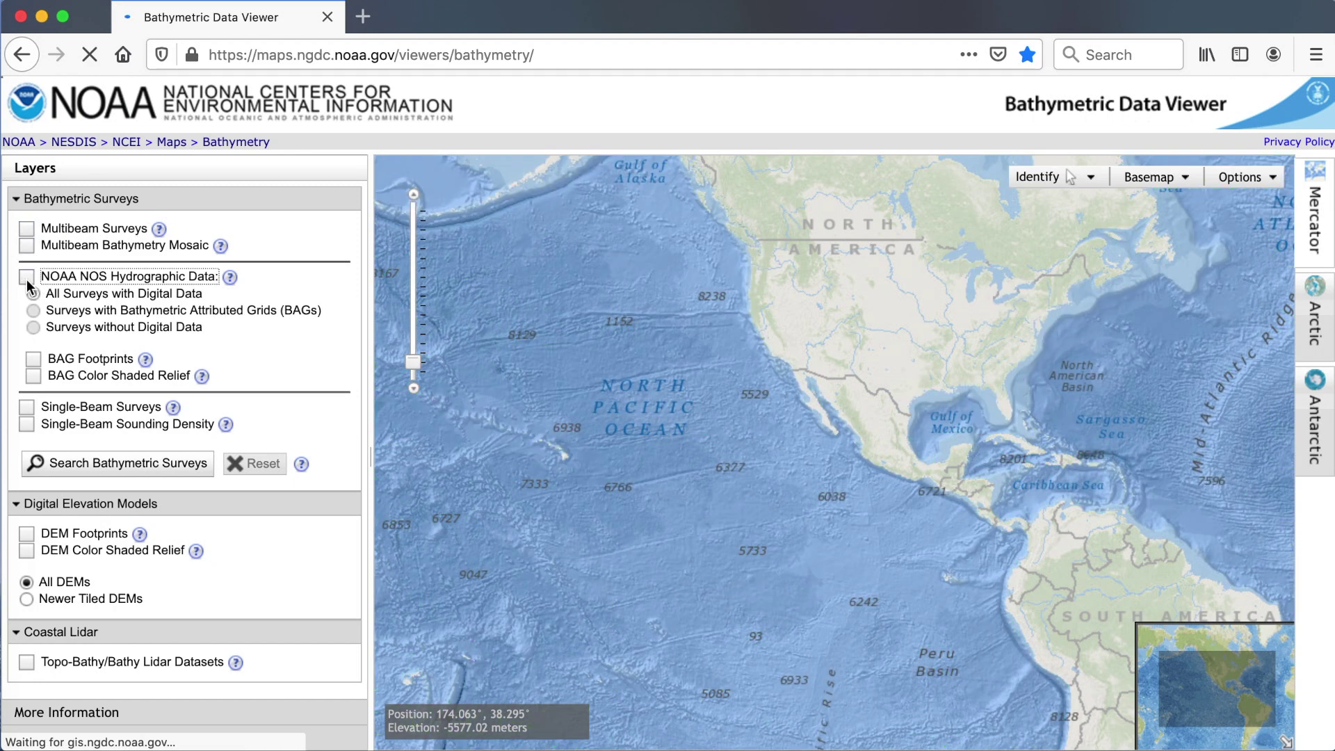
pyautogui.click(34, 360)
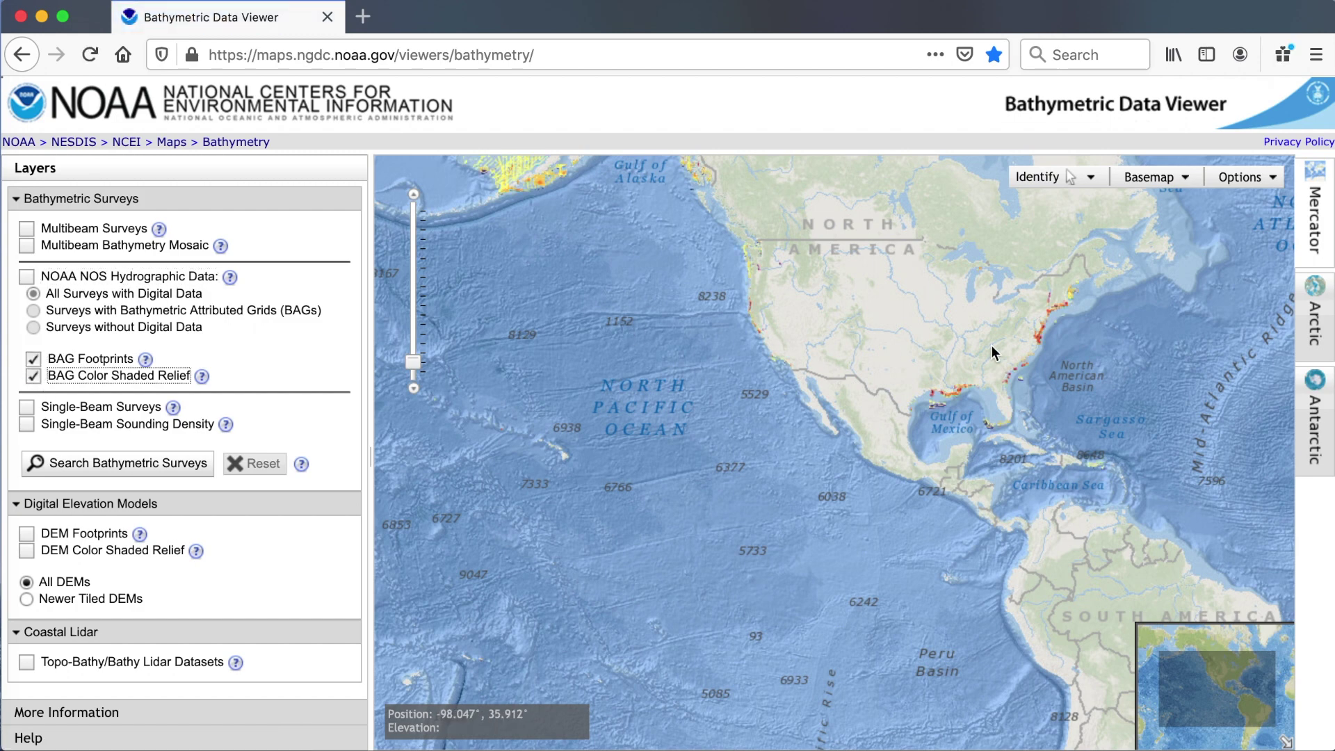
# Zoom and pan the map down to the surveyed Miami coastline in South Florida.
pyautogui.scroll(3, 1036, 365)
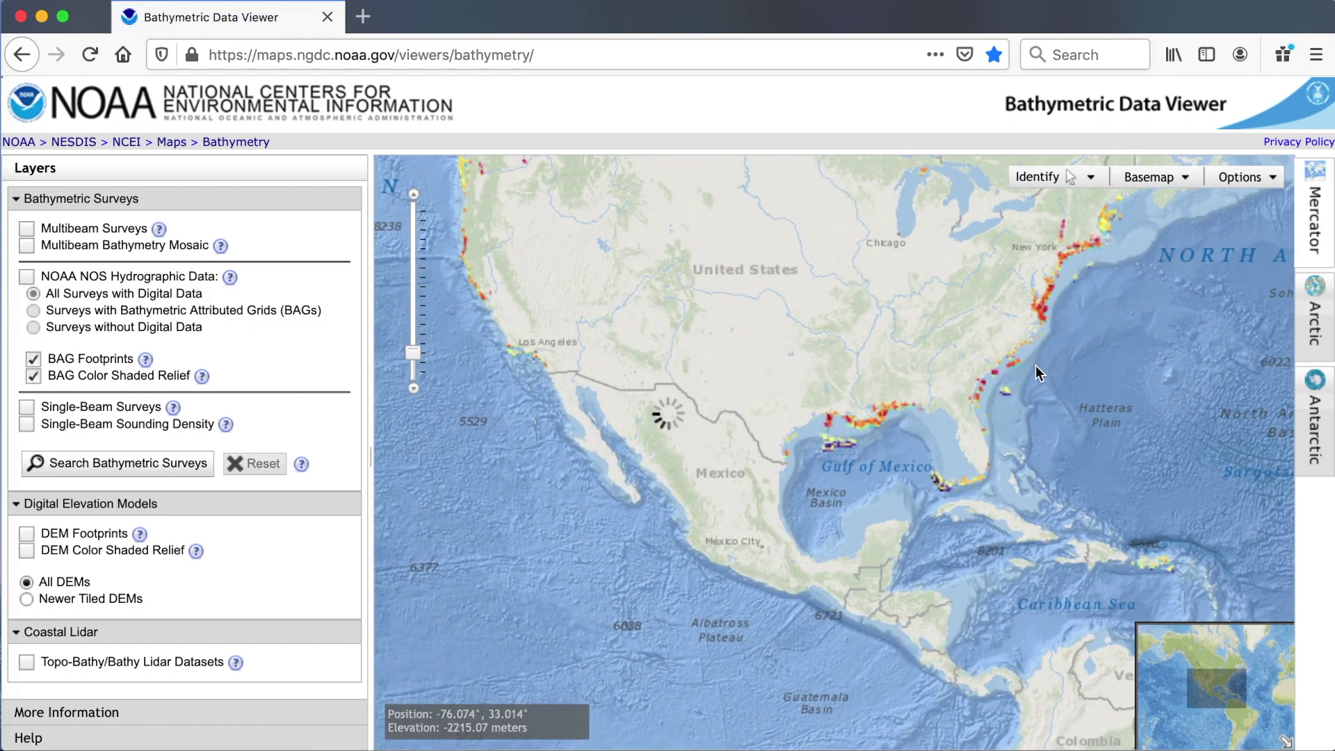
pyautogui.scroll(1, 1036, 365)
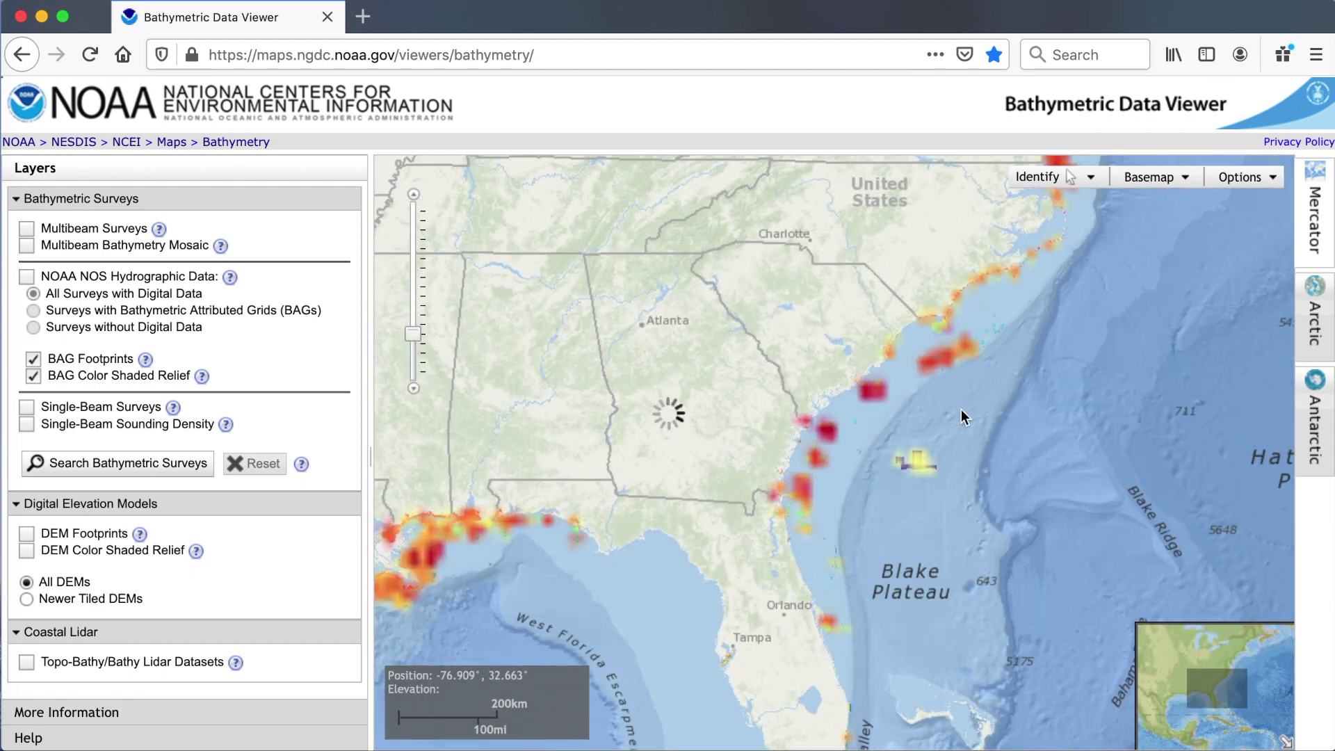
pyautogui.moveTo(886, 550); pyautogui.dragTo(914, 274)
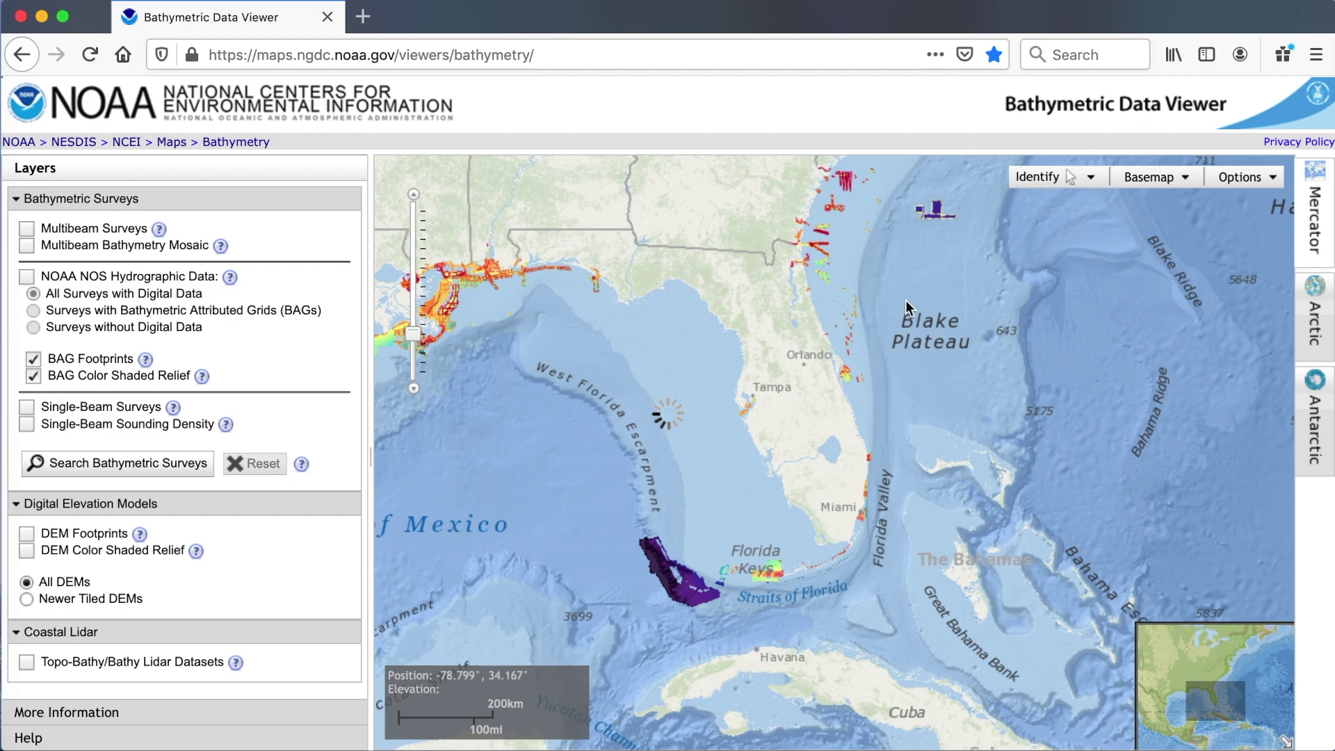
pyautogui.scroll(5, 865, 506)
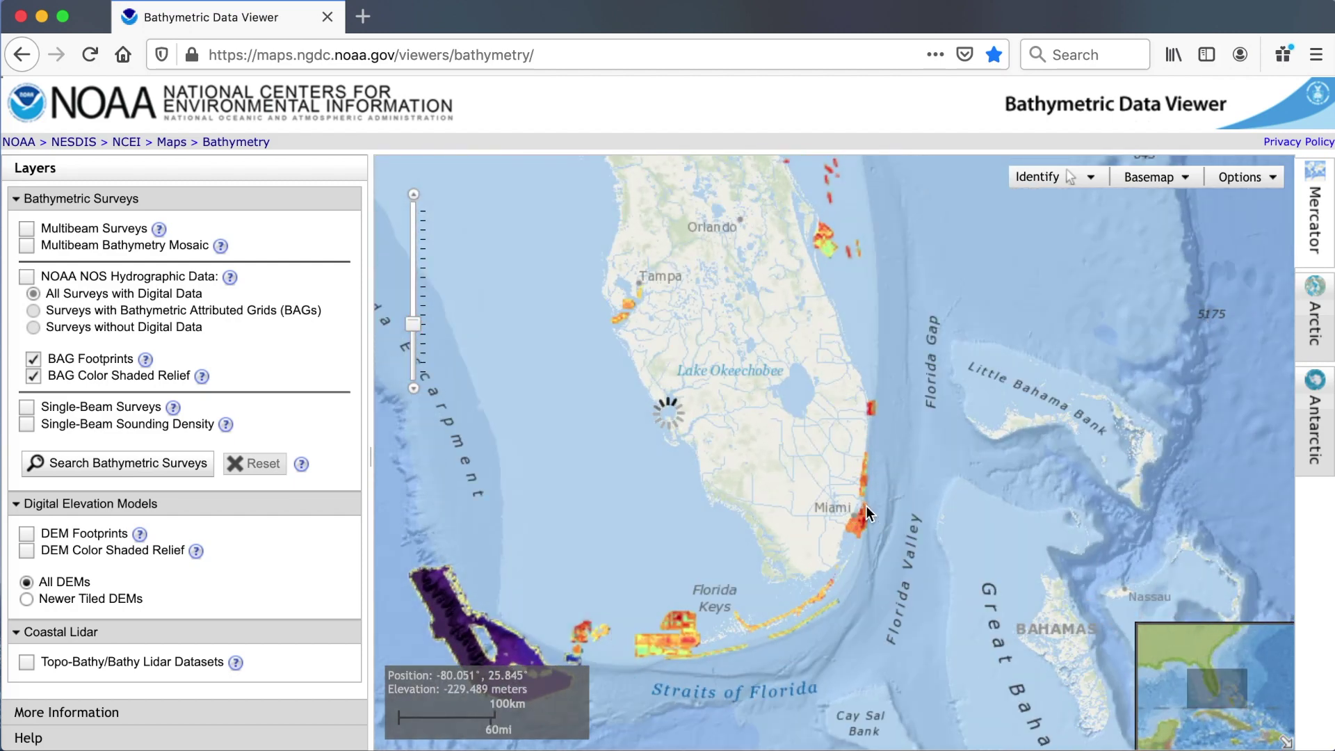
pyautogui.scroll(1, 865, 506)
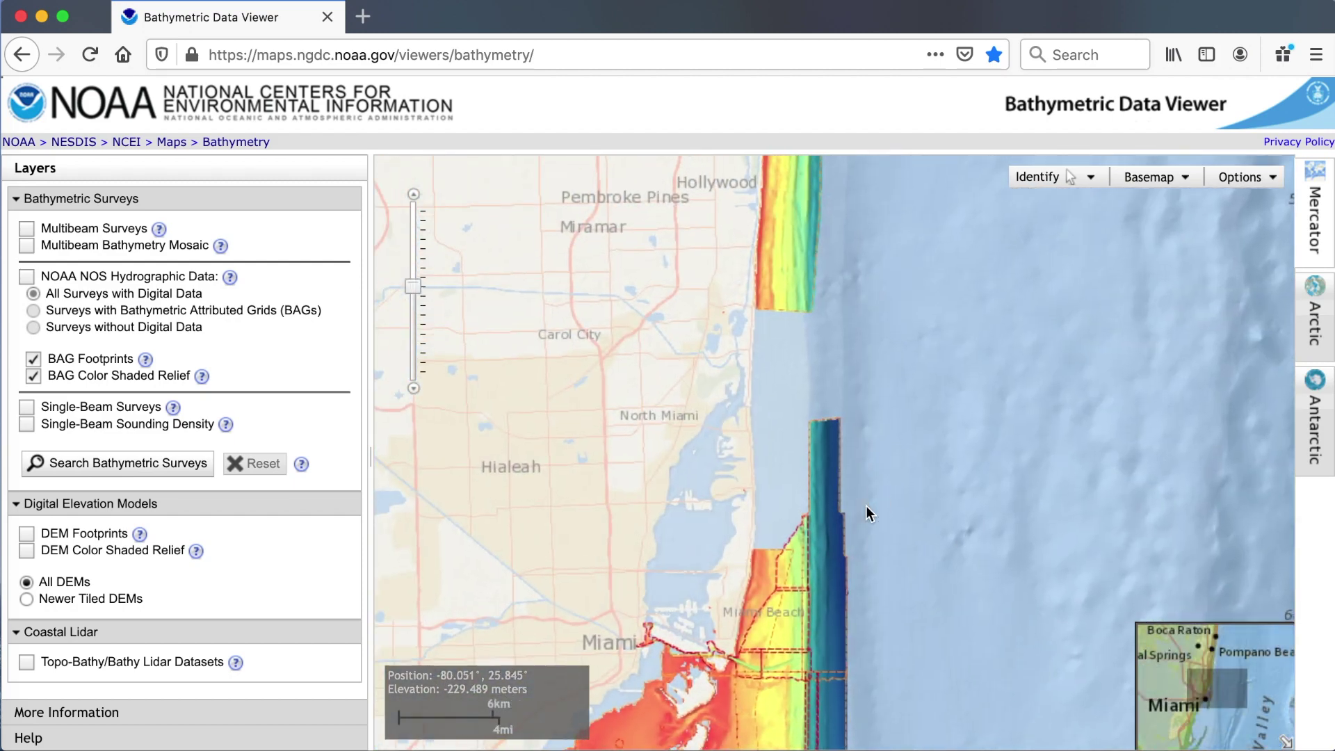
pyautogui.scroll(1, 866, 507)
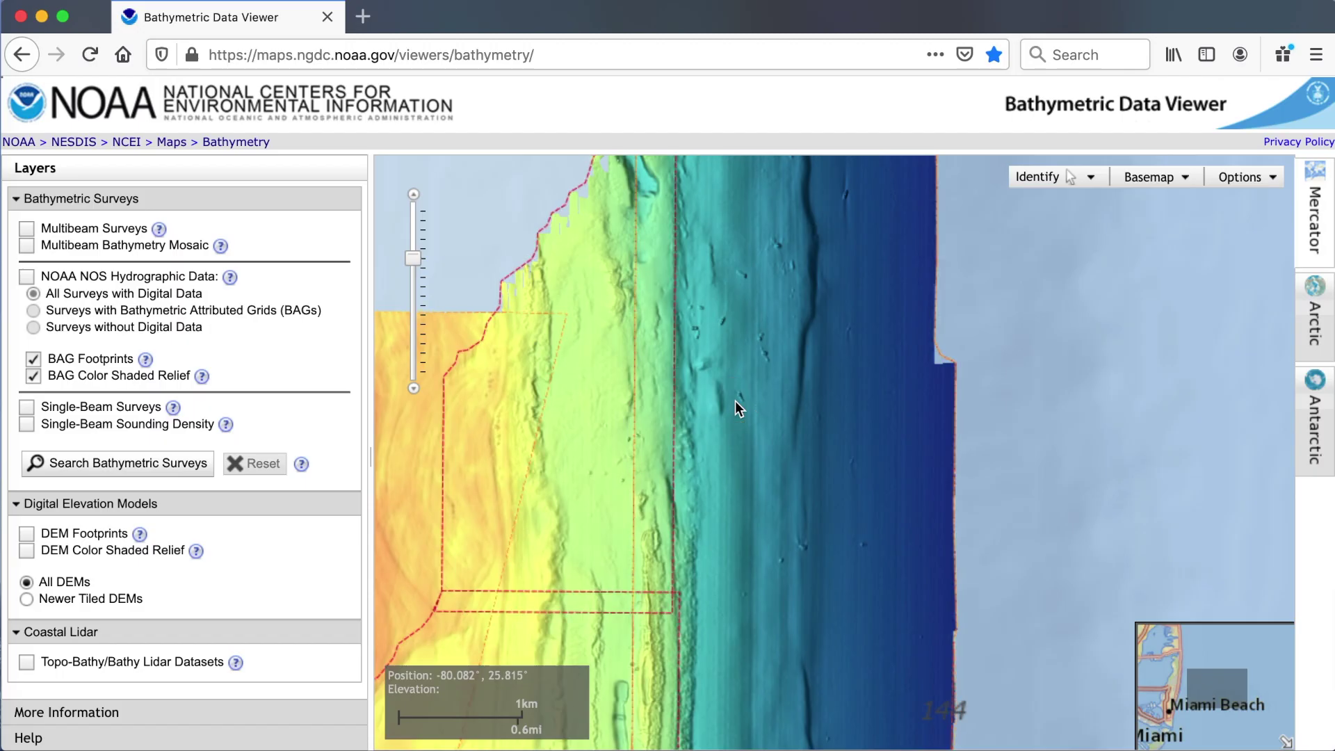
# Zoom in and pan across the color-shaded relief around Eatons Neck and Smithtown Bay.
pyautogui.scroll(1, 736, 400)
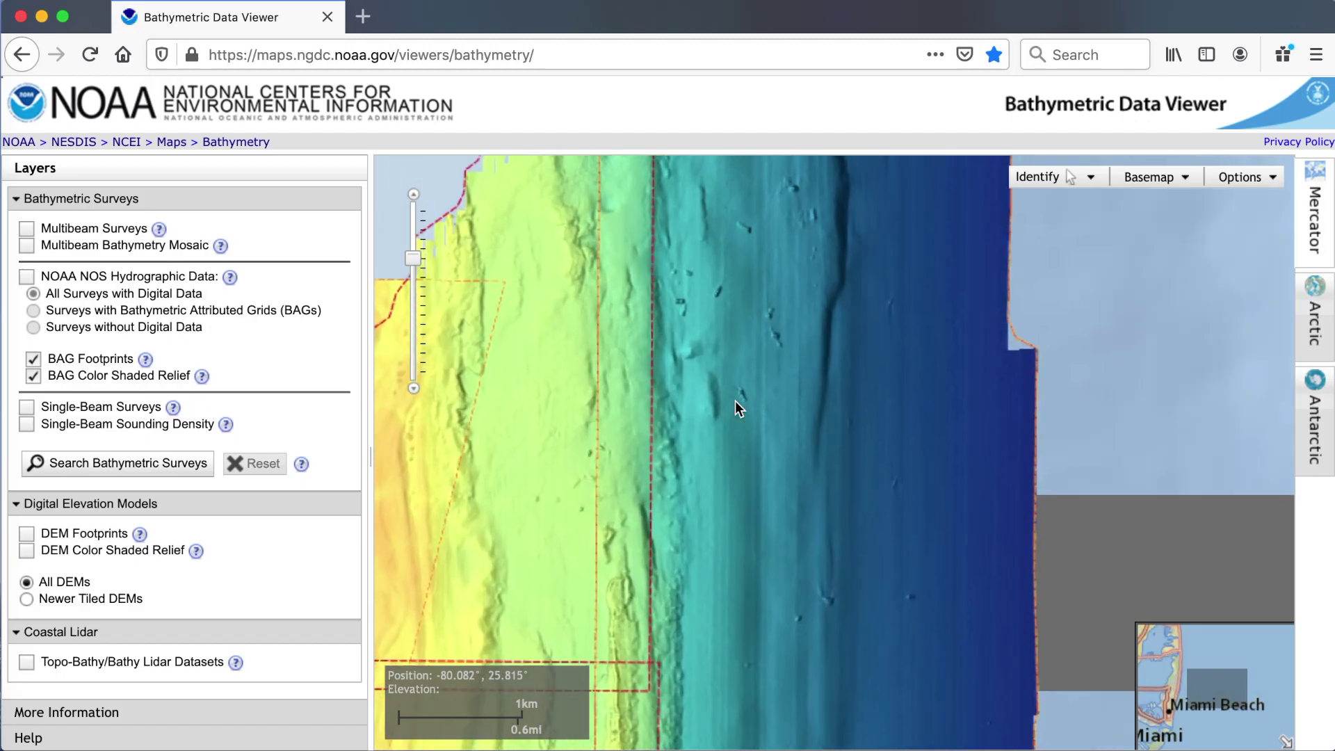
pyautogui.moveTo(751, 319); pyautogui.dragTo(812, 427)
pyautogui.scroll(1, 812, 369)
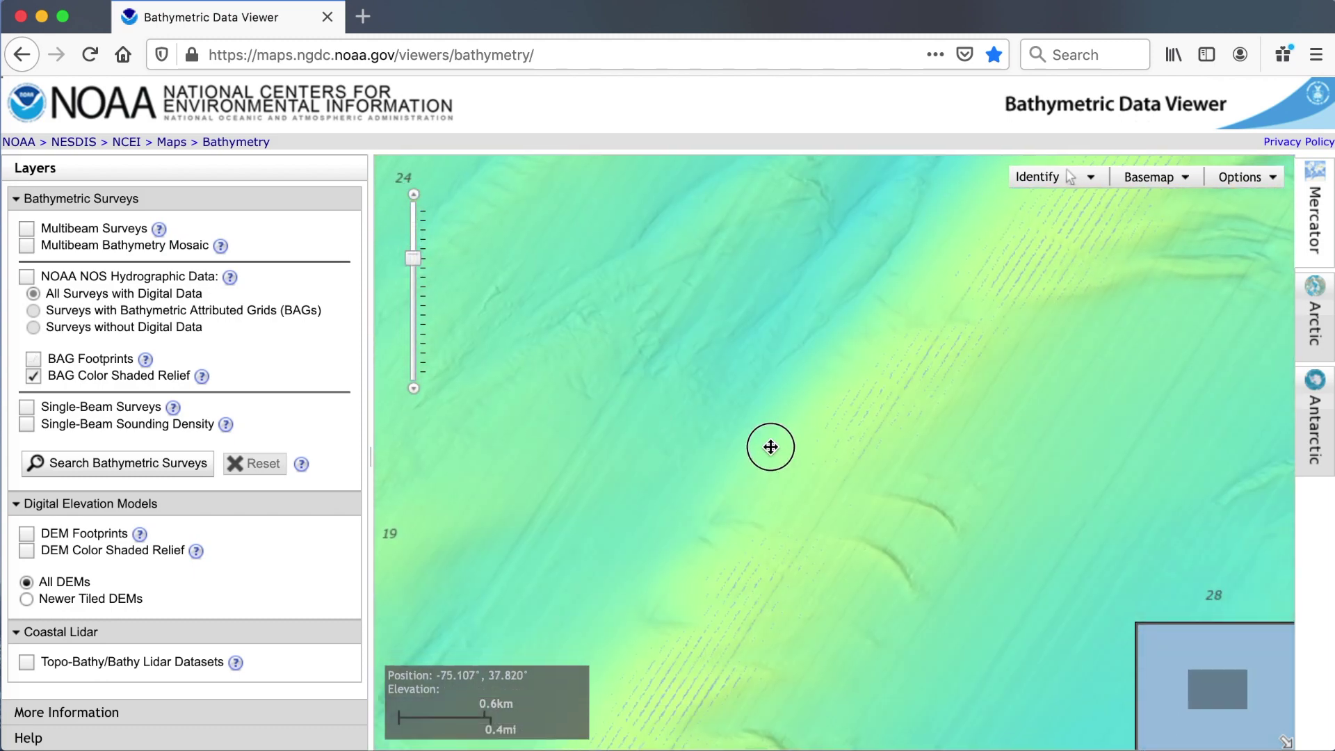
pyautogui.moveTo(784, 462); pyautogui.dragTo(641, 294)
pyautogui.moveTo(854, 537); pyautogui.dragTo(691, 351)
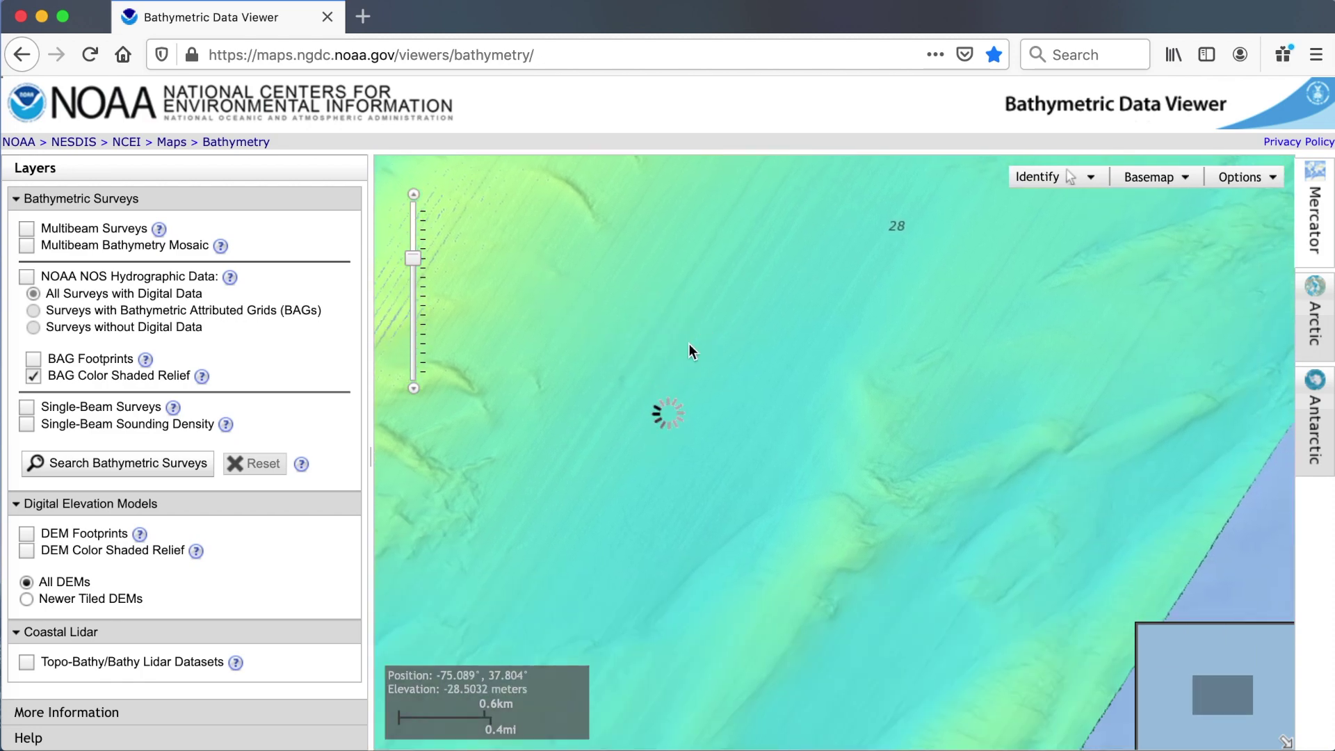
pyautogui.moveTo(855, 495); pyautogui.dragTo(776, 324)
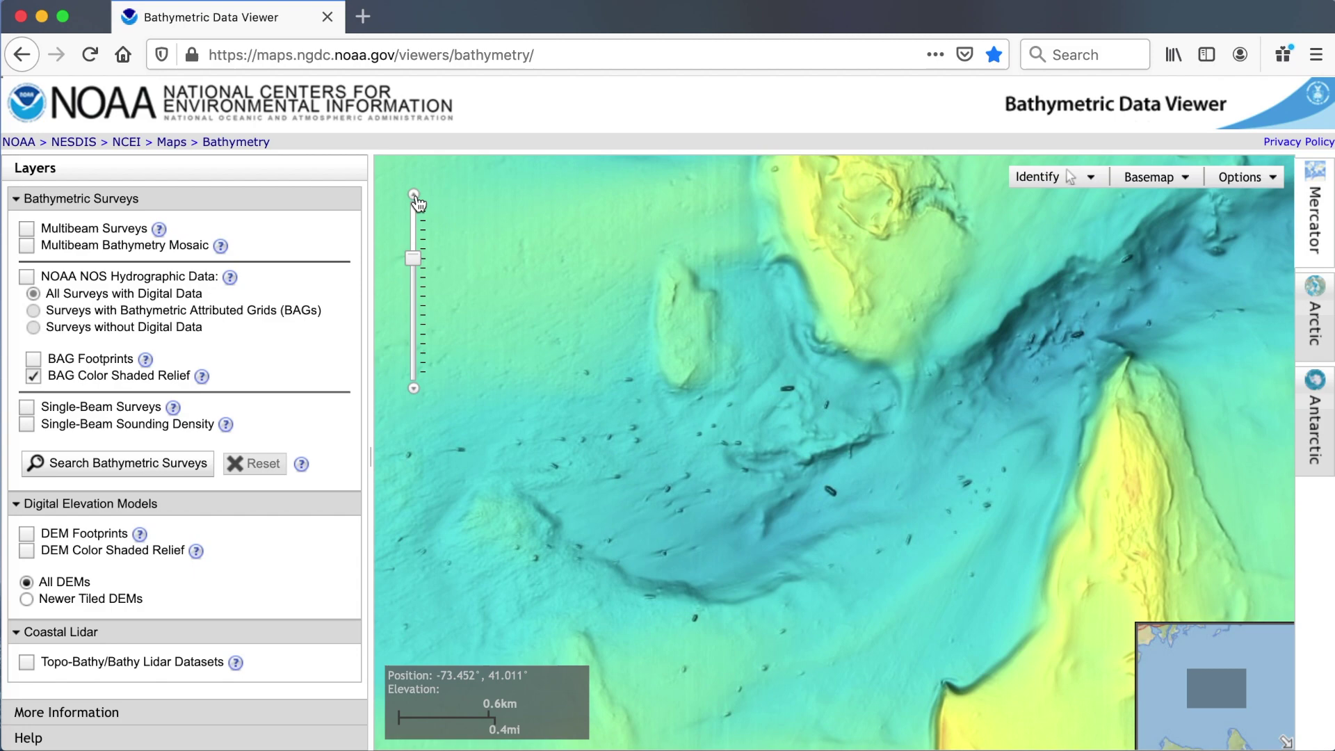
# Zoom into the seafloor wreck field, pan across individual wrecks, then zoom back out.
pyautogui.scroll(3, 543, 309)
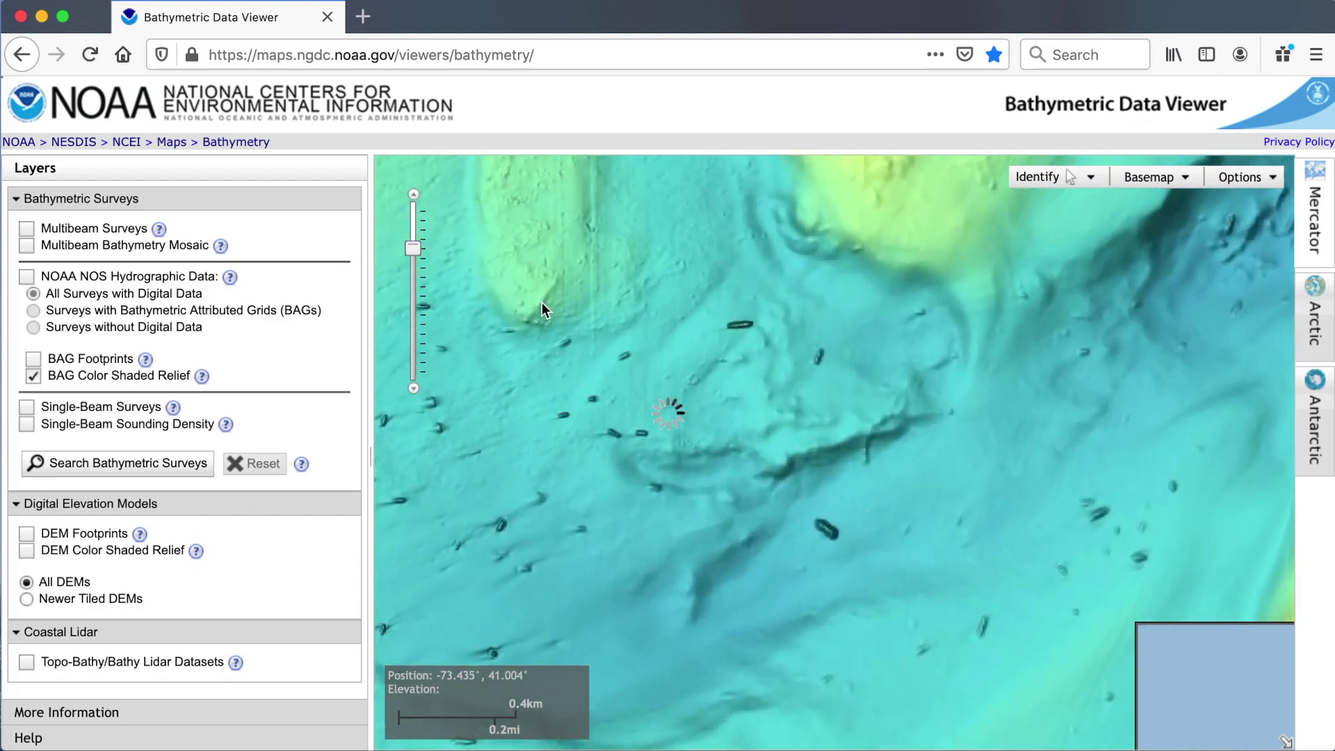
pyautogui.moveTo(593, 375); pyautogui.dragTo(912, 347)
pyautogui.click(414, 194)
pyautogui.moveTo(690, 339); pyautogui.dragTo(881, 348)
pyautogui.click(413, 194)
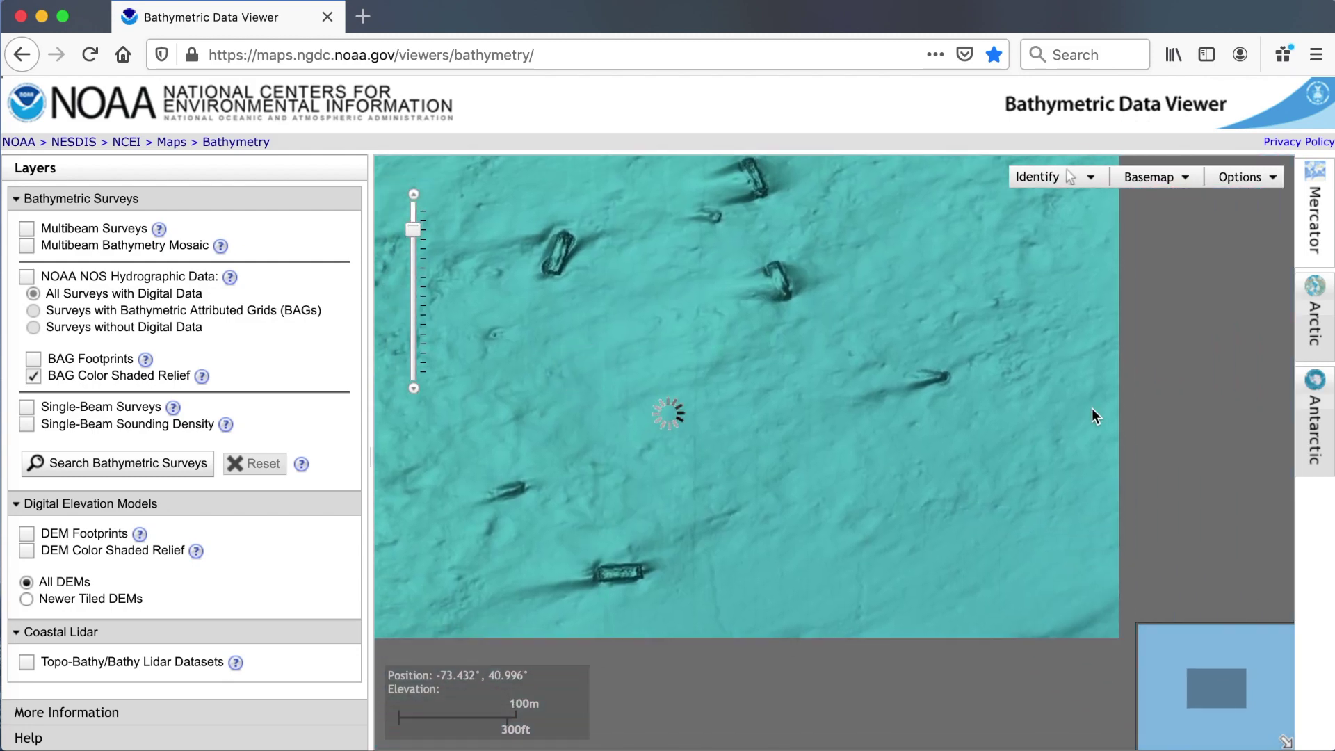
pyautogui.moveTo(1096, 415); pyautogui.dragTo(709, 421)
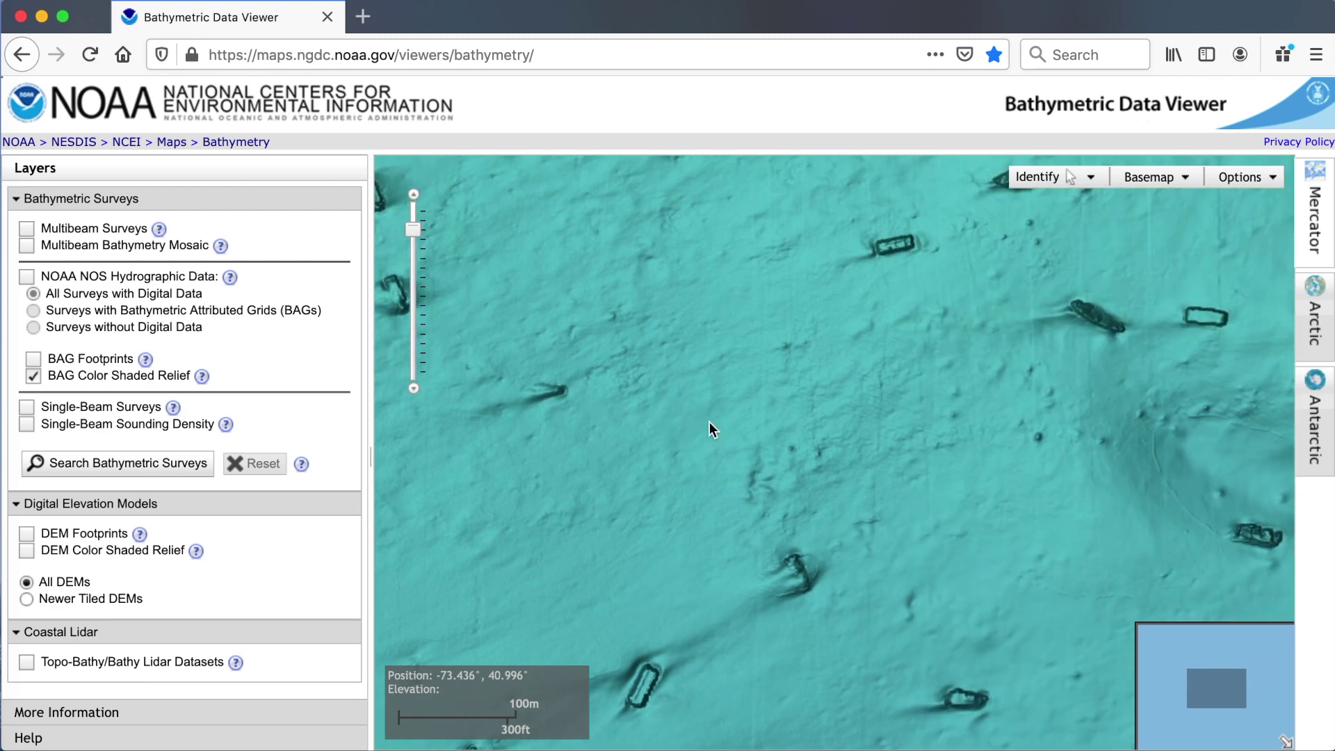
pyautogui.click(414, 386)
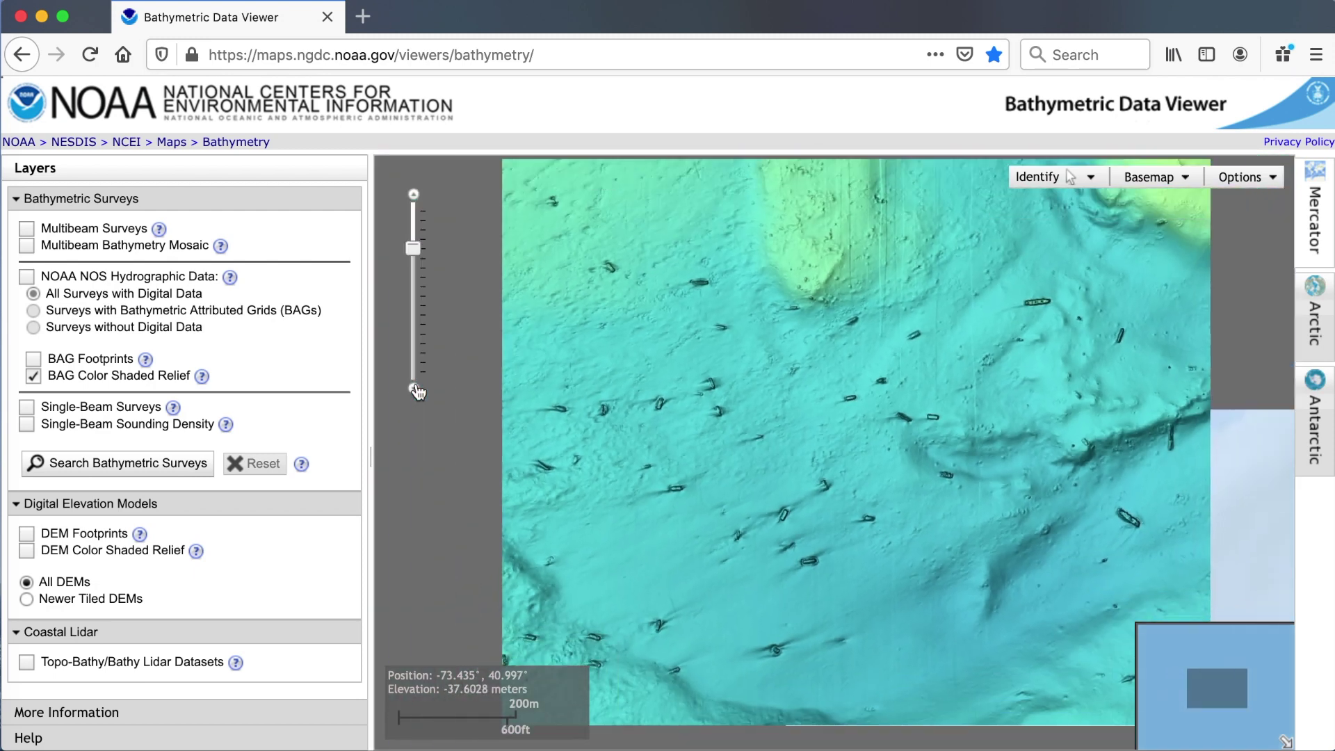
pyautogui.click(415, 389)
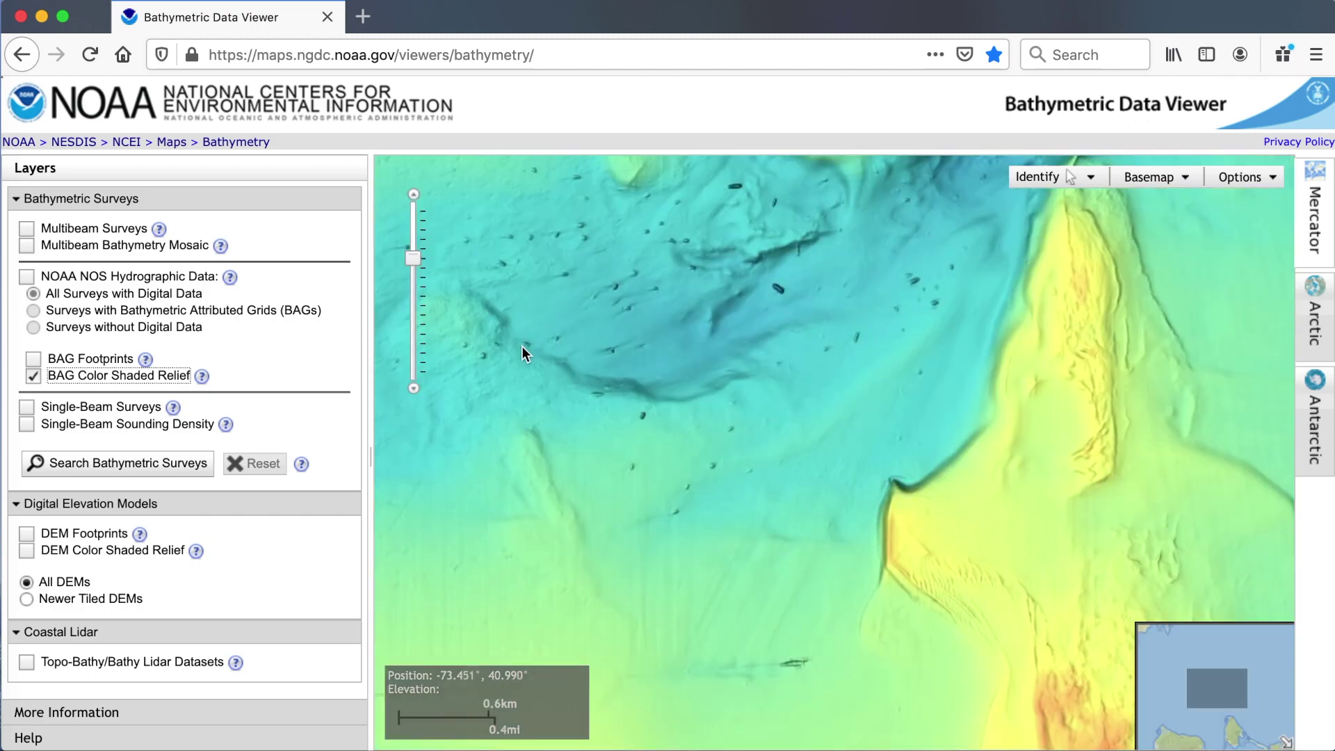
# Replace the BAG color-shaded relief with the NOAA Raster Navigational Charts layer.
pyautogui.click(32, 376)
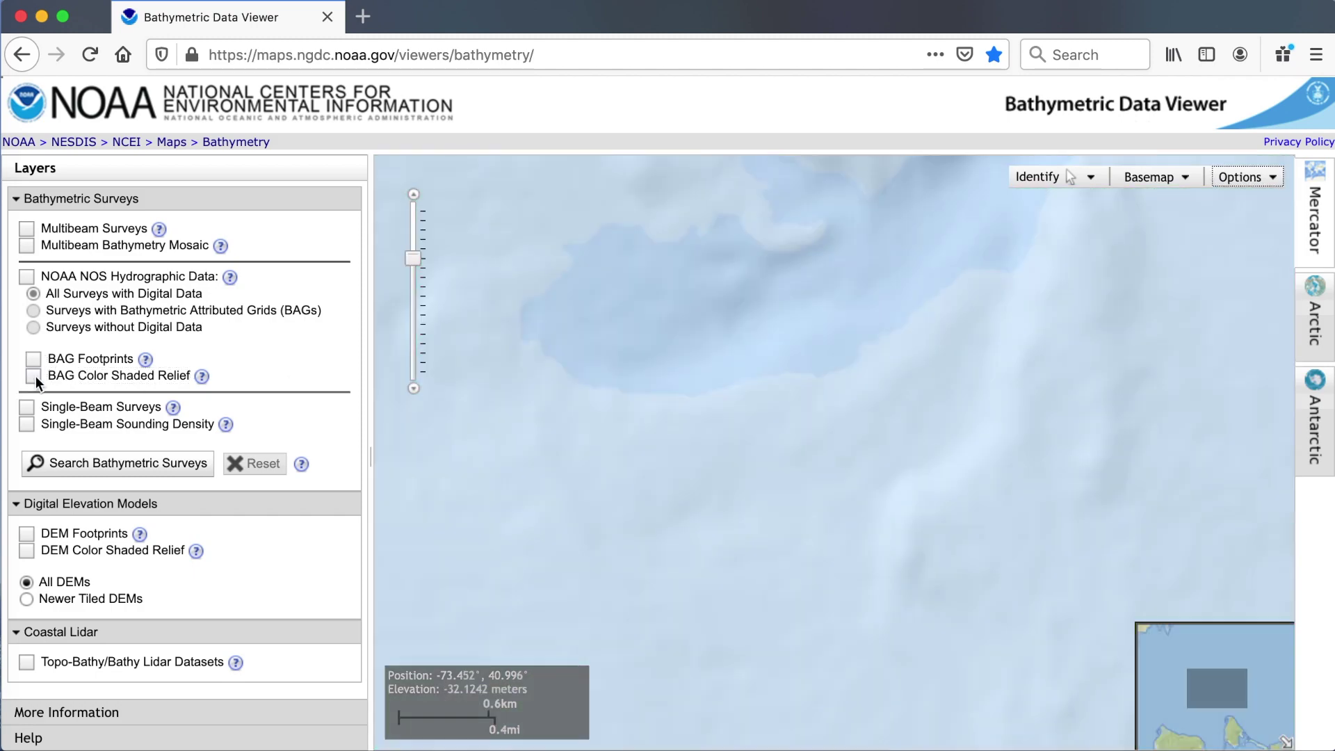
pyautogui.click(1245, 177)
pyautogui.click(930, 239)
pyautogui.click(1248, 180)
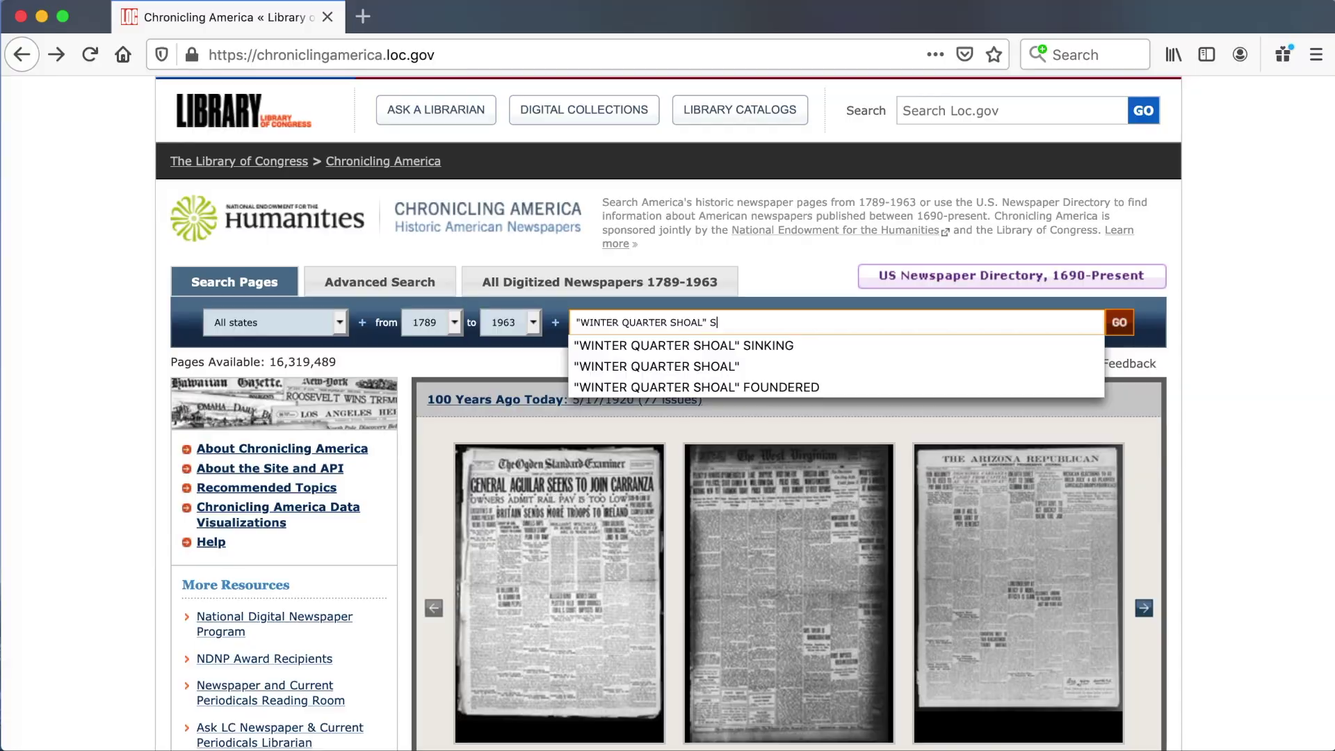
# Complete the Chronicling America query, then search NewspaperArchive by keyword and scroll the results.
pyautogui.write('UNK')
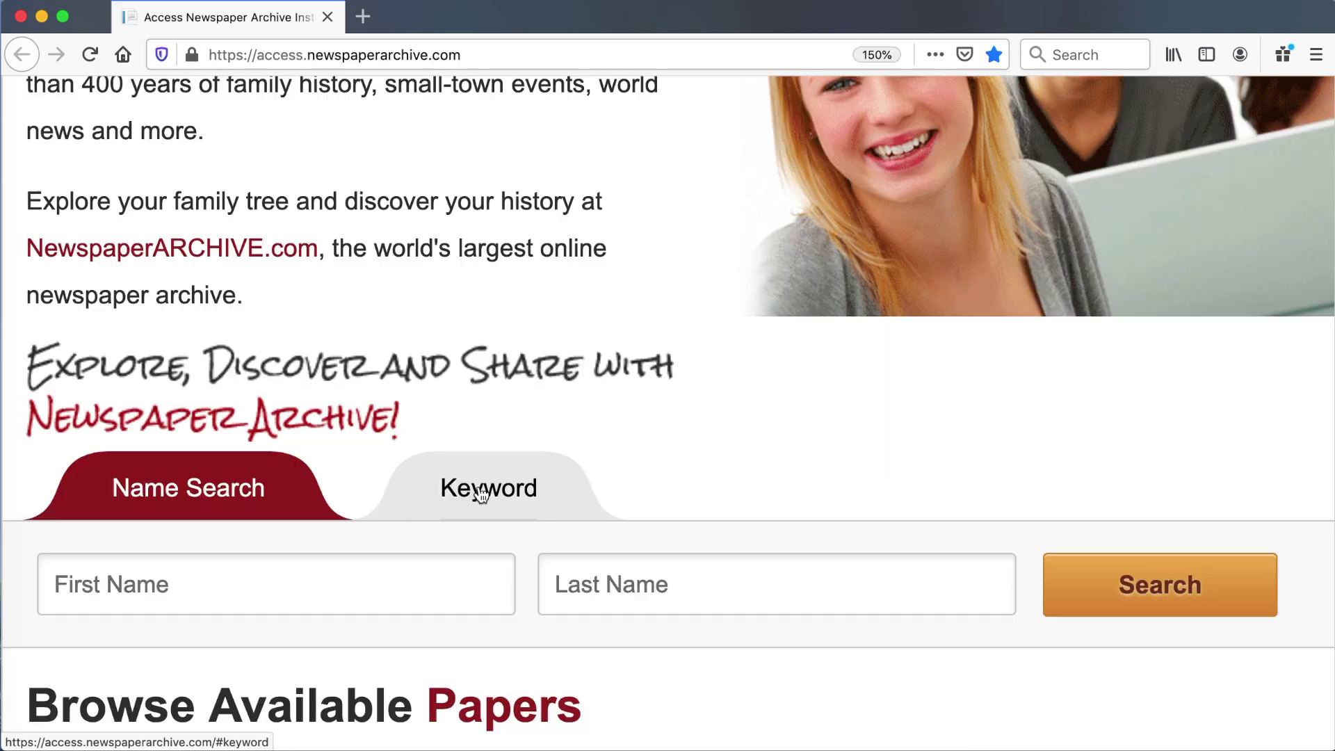
pyautogui.click(482, 492)
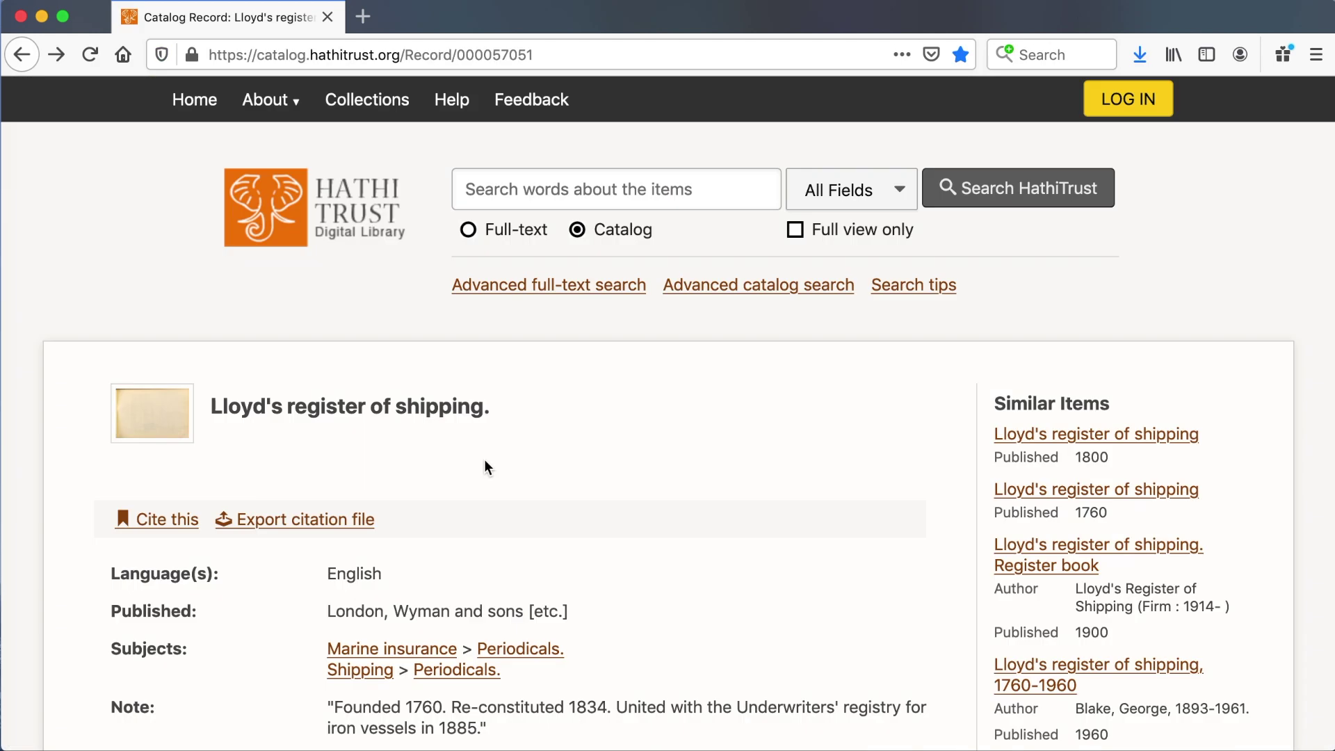
pyautogui.scroll(-3, 484, 459)
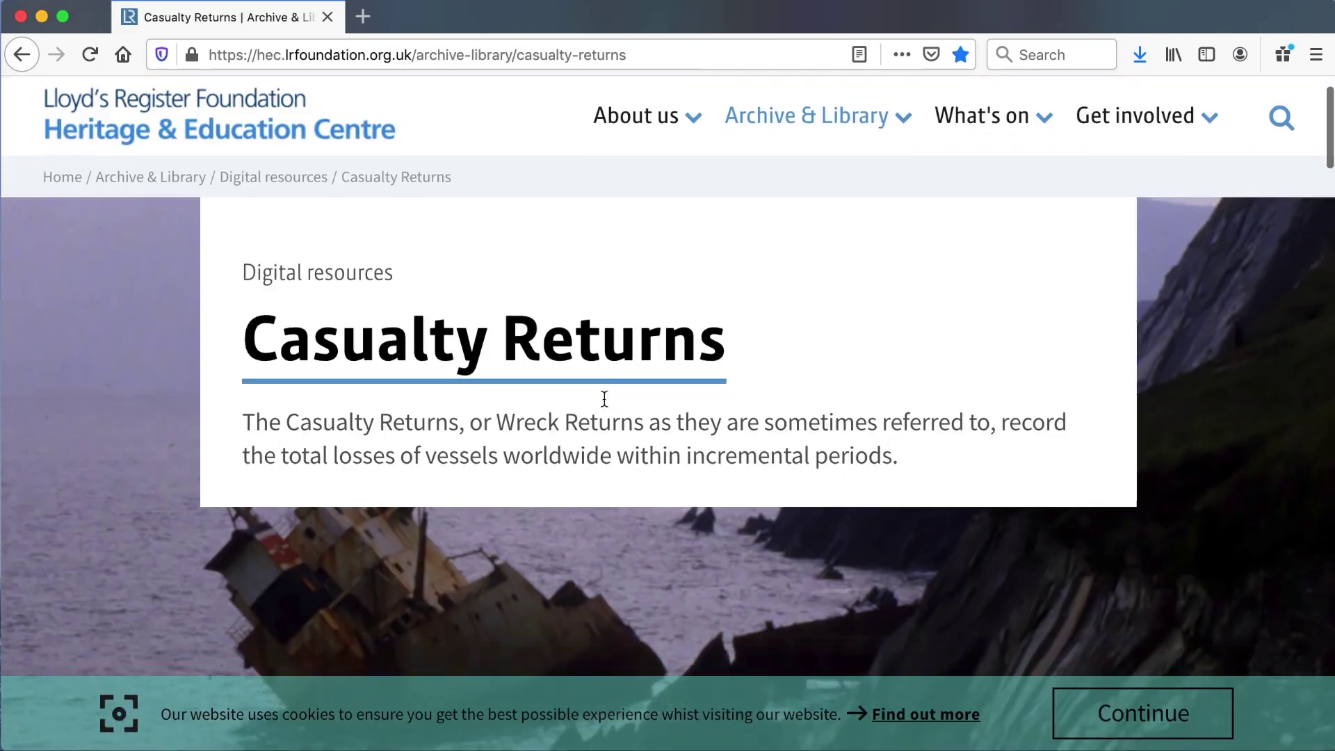
pyautogui.scroll(-2, 602, 397)
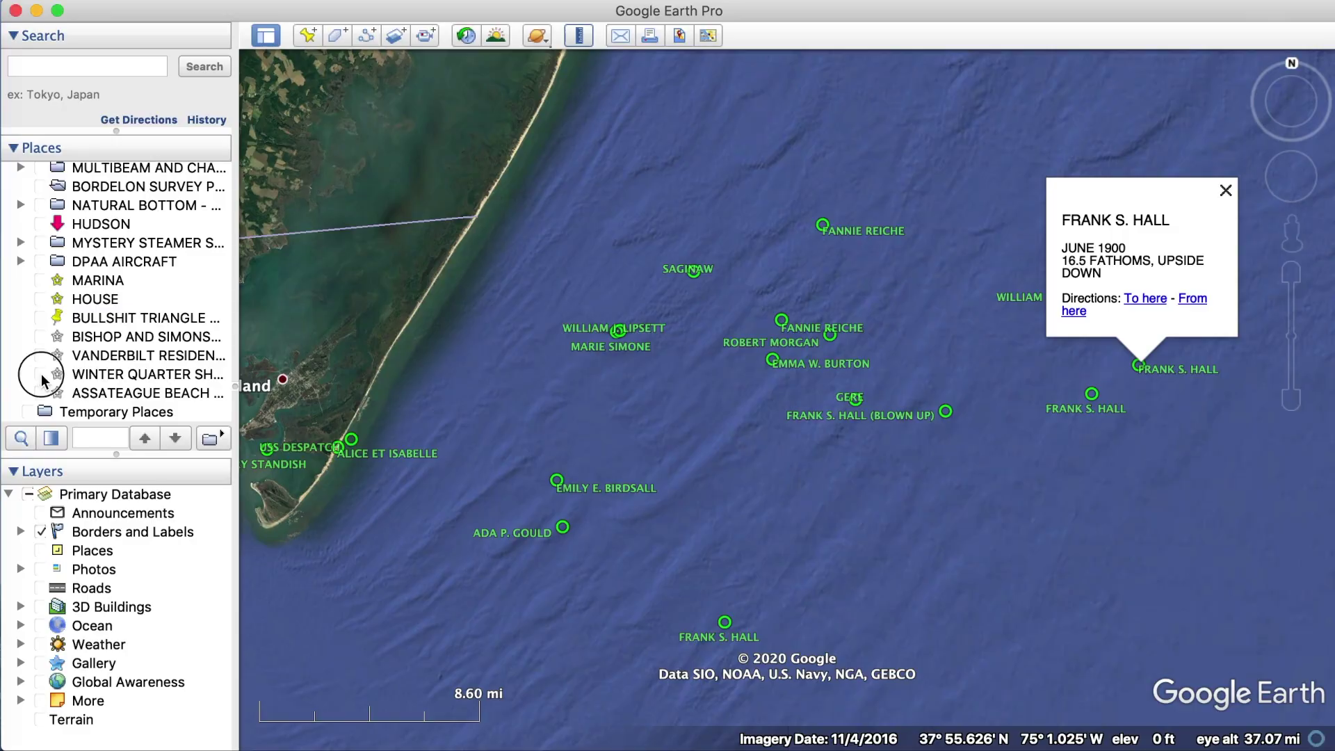
# Show the Winter Quarter Shoals wreck placemarks and zoom into them over the color bathymetry.
pyautogui.click(42, 376)
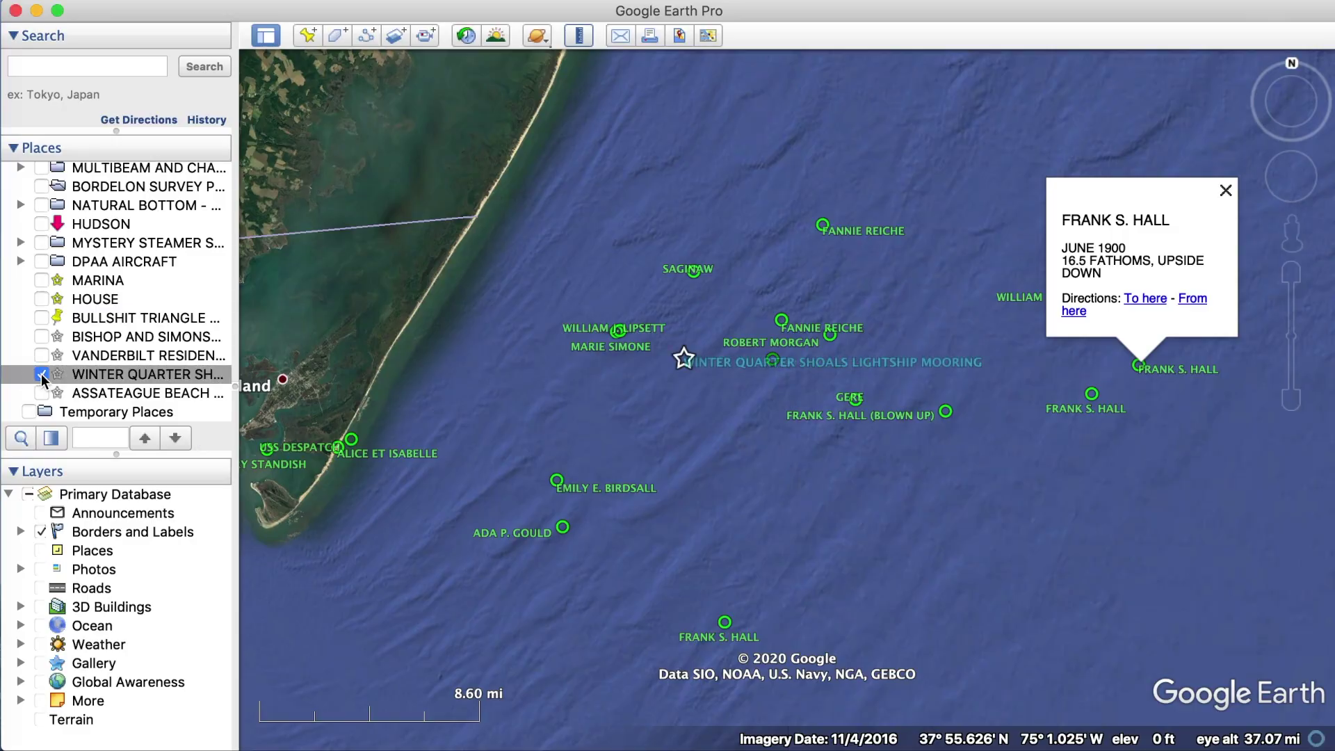
pyautogui.scroll(10, 862, 344)
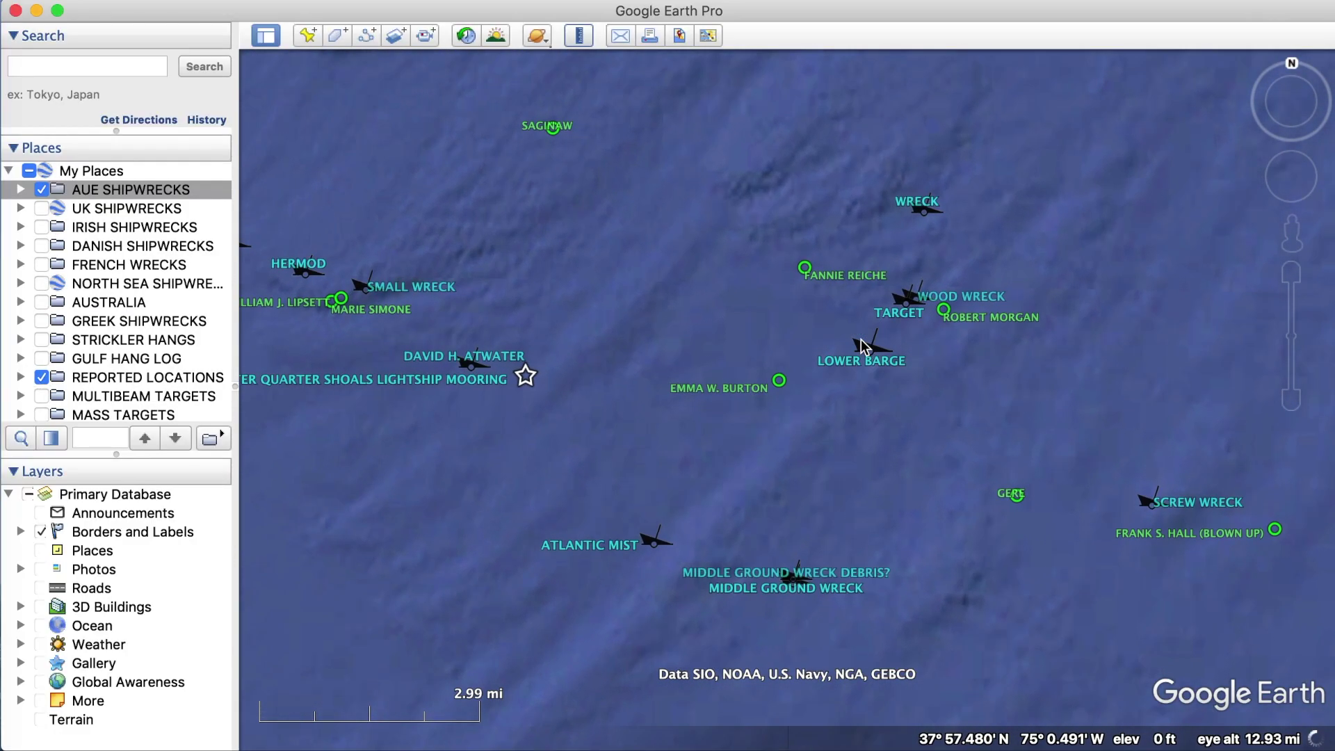
pyautogui.scroll(5, 778, 380)
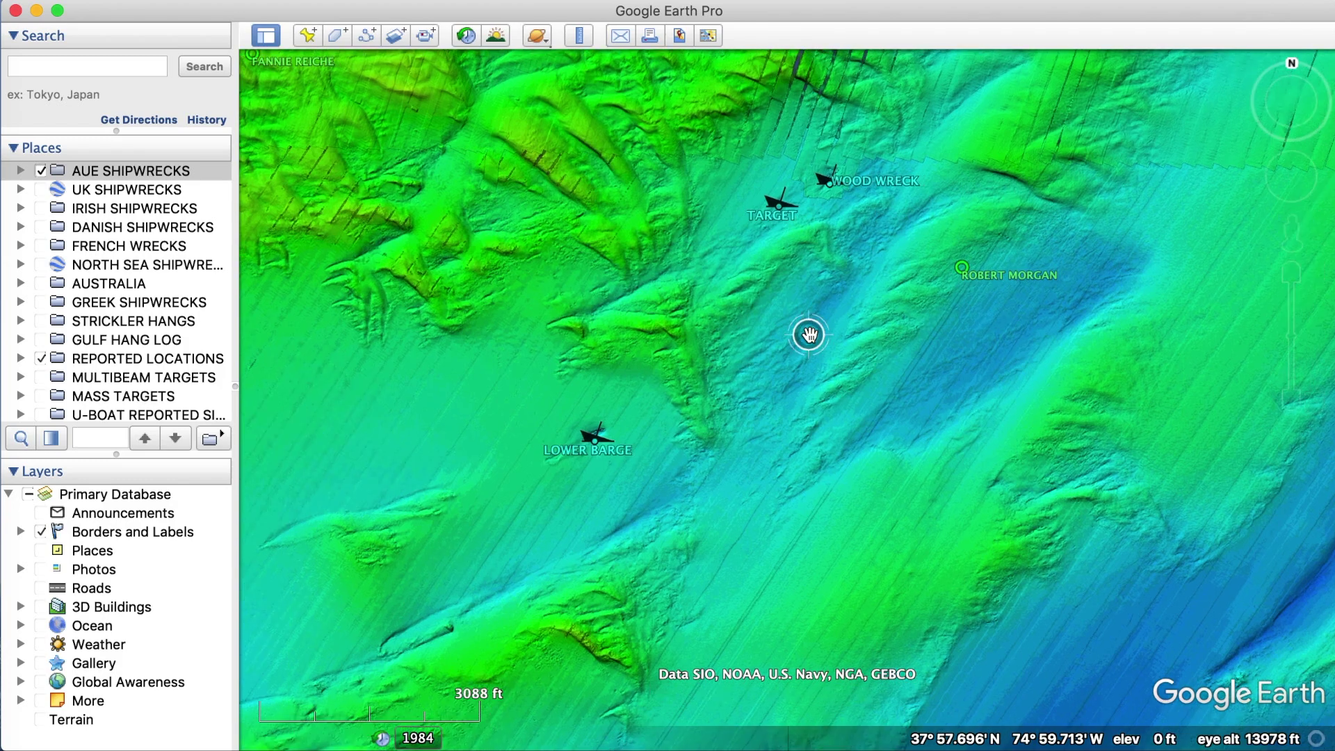
pyautogui.scroll(3, 810, 336)
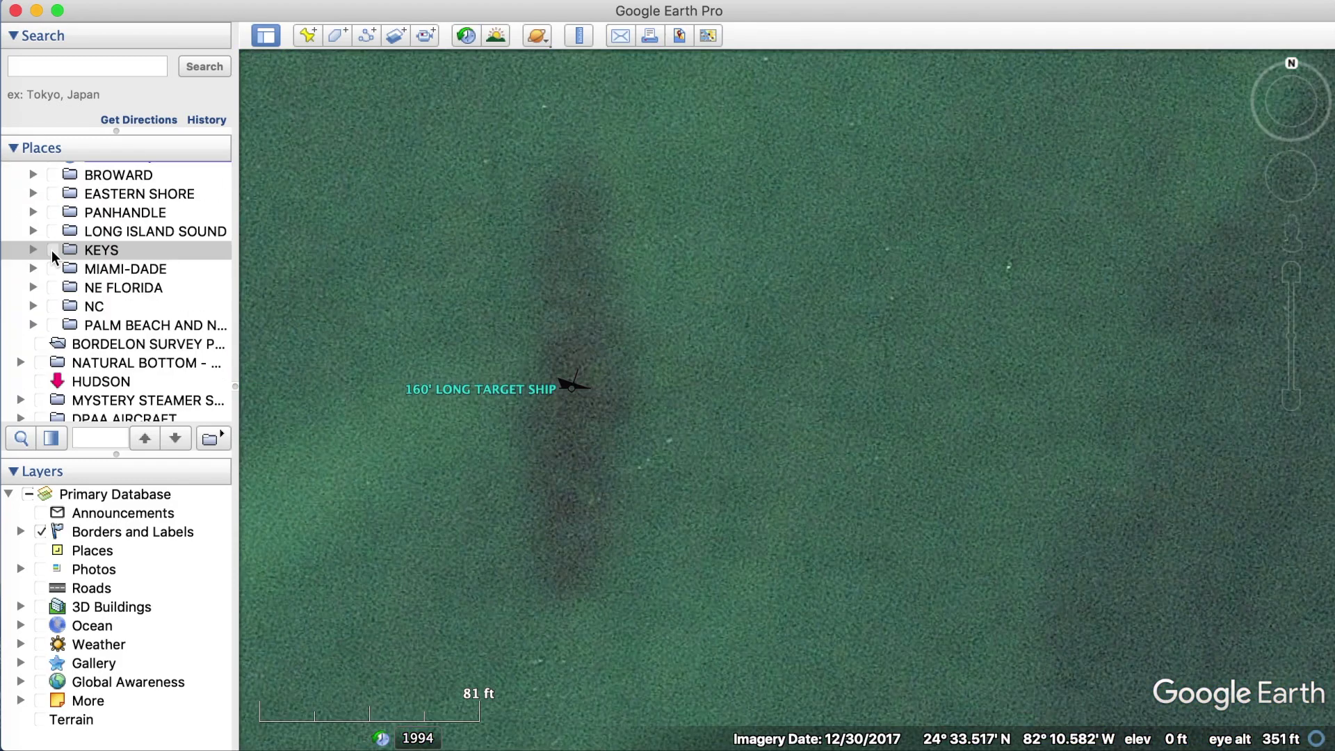